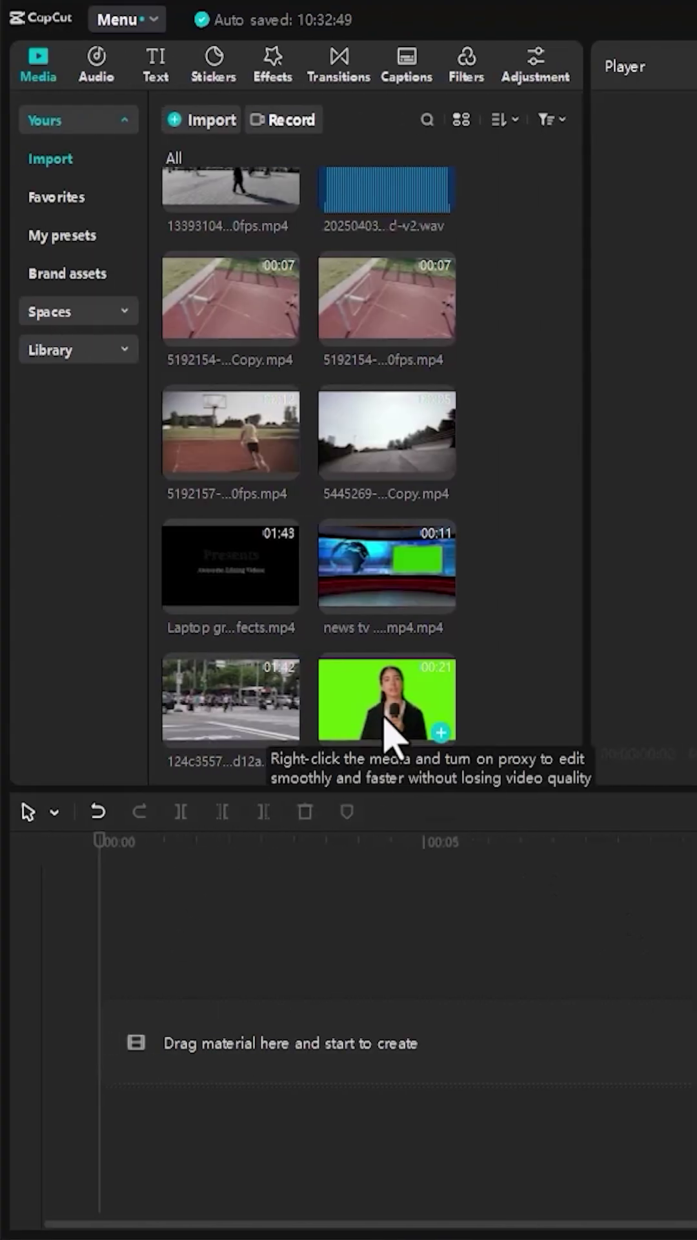
Add the Female-reporter green-screen clip to the timeline and move the playhead to about 00:07
{"action": "left_click", "coordinate": [392, 735]}
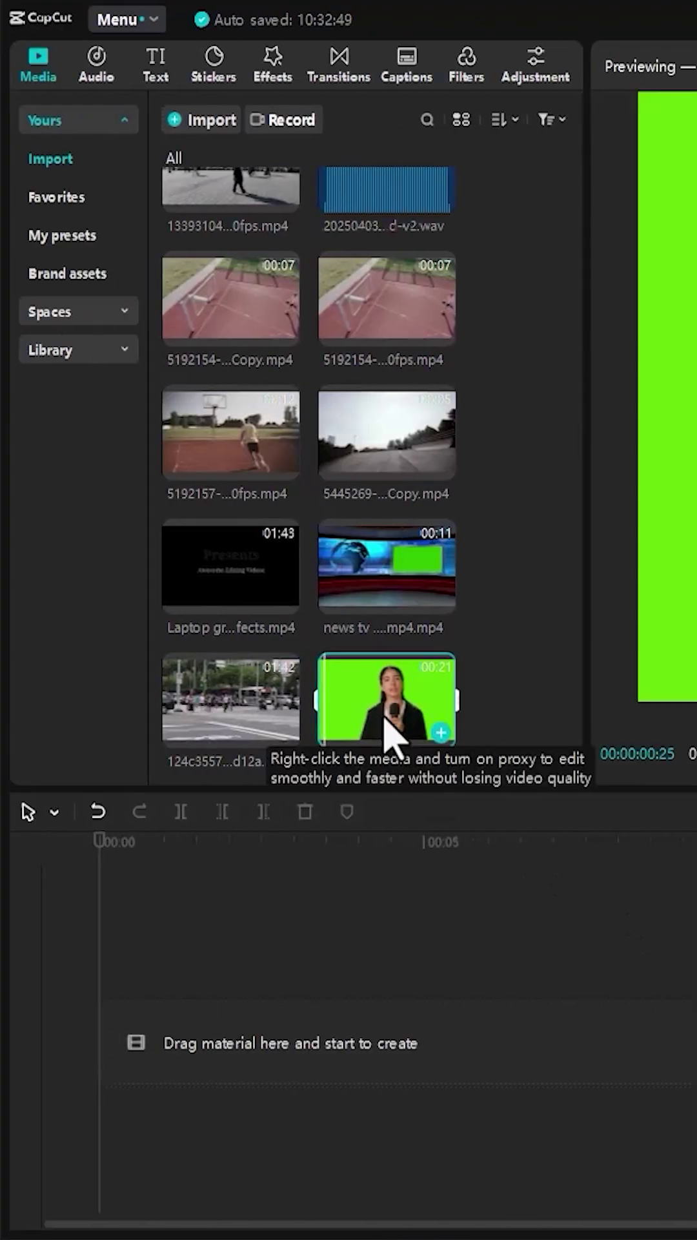
{"action": "left_click_drag", "start_coordinate": [392, 734], "coordinate": [170, 982]}
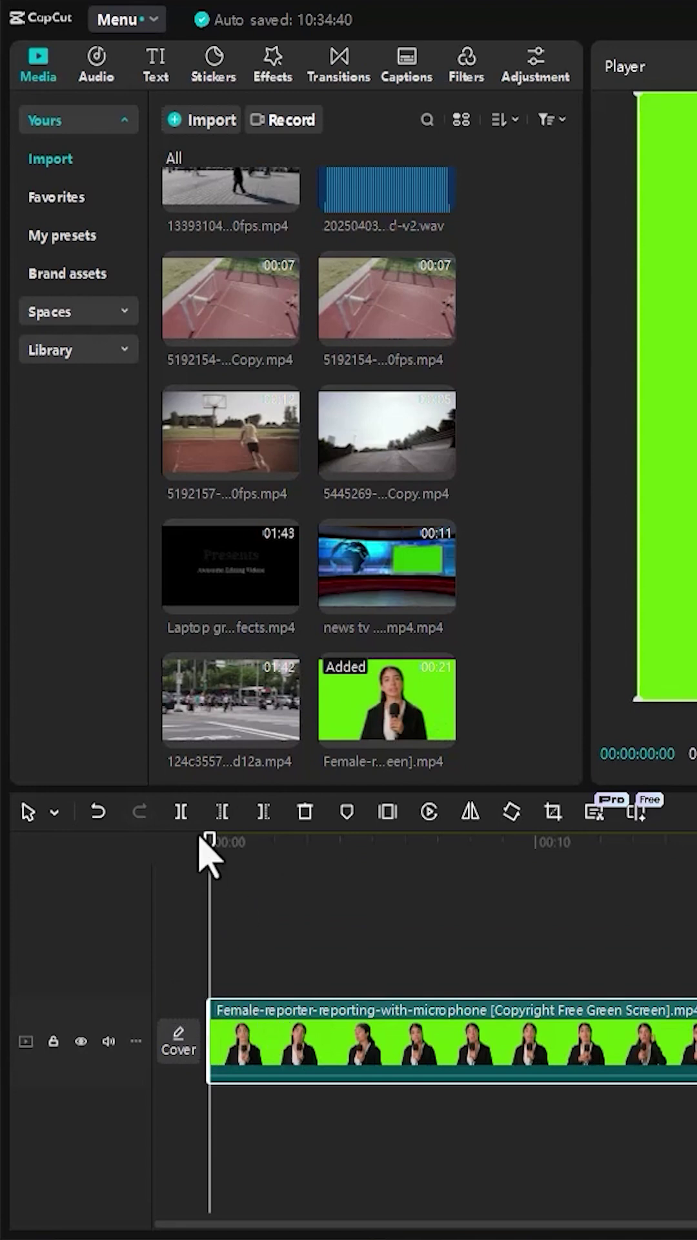
{"action": "left_click_drag", "start_coordinate": [211, 862], "coordinate": [448, 856]}
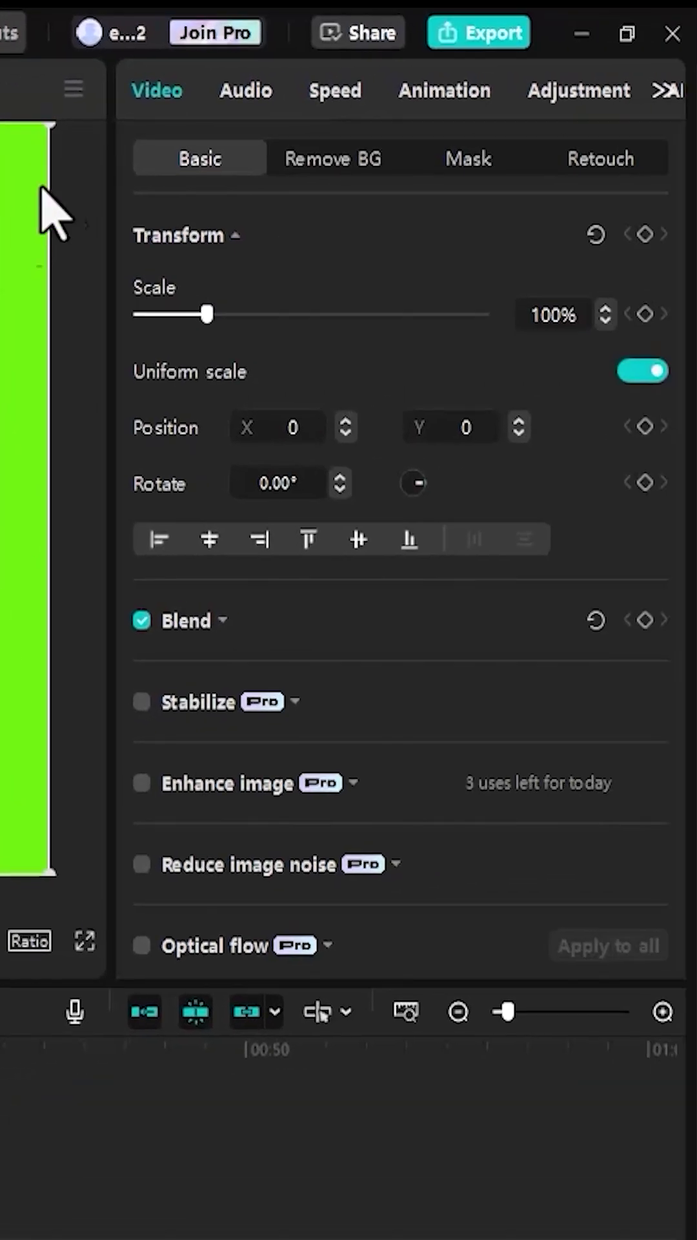
Chroma-key the reporter's sampled green background with Intensity 42 and Clean up edge 58
{"action": "left_click", "coordinate": [339, 166]}
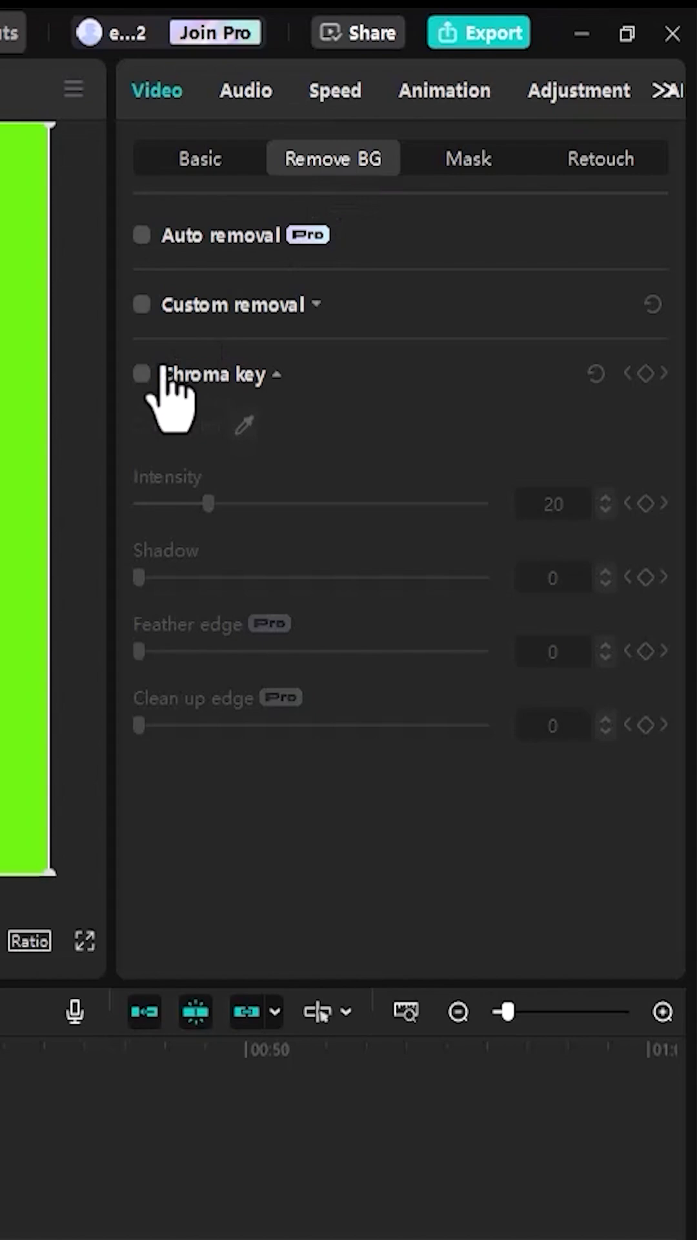
{"action": "left_click", "coordinate": [143, 374]}
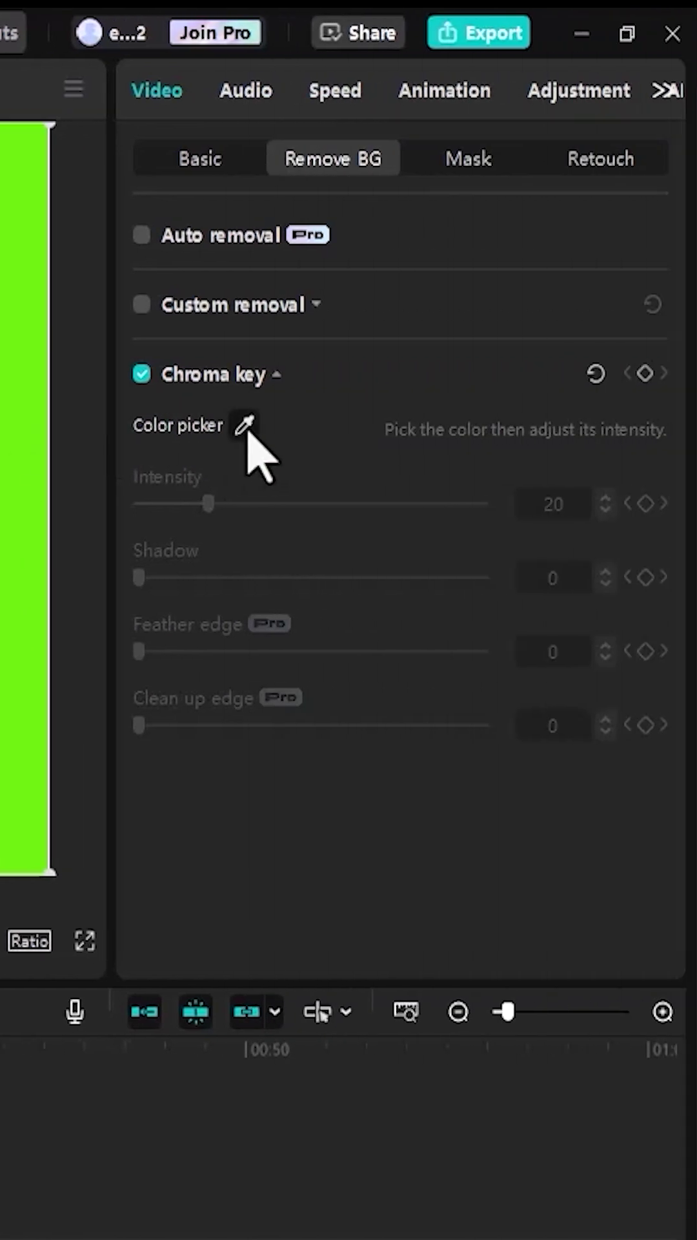
{"action": "left_click", "coordinate": [245, 425]}
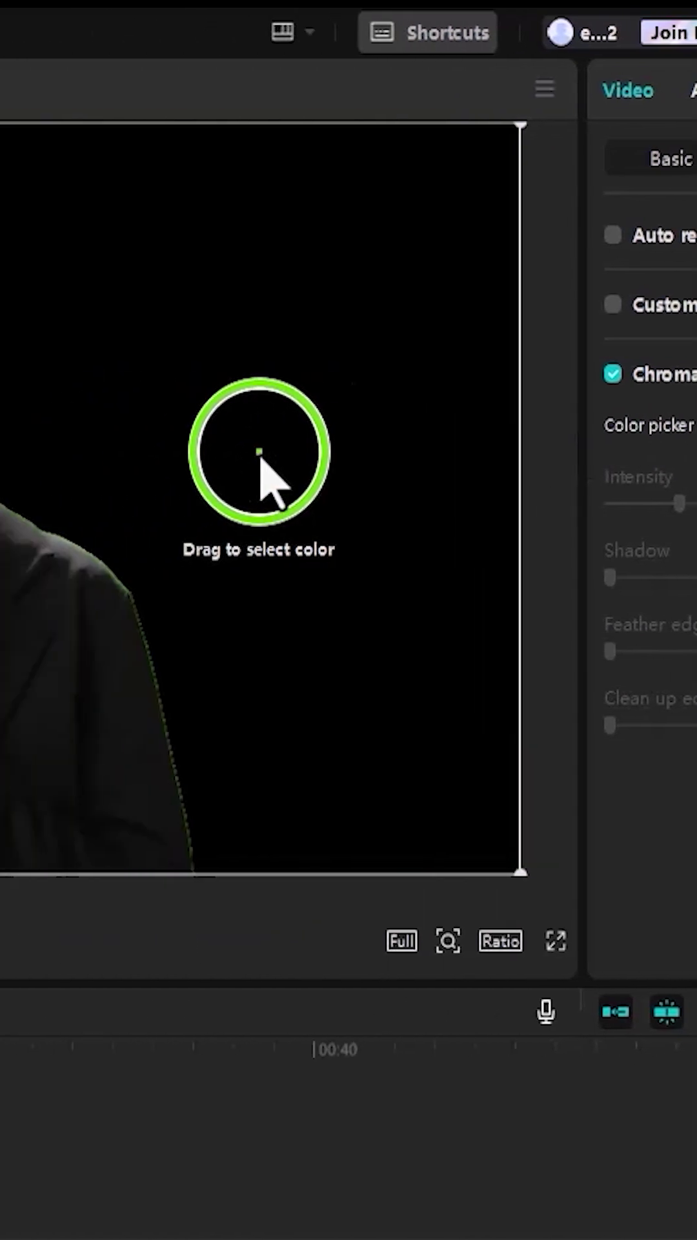
{"action": "left_click", "coordinate": [261, 459]}
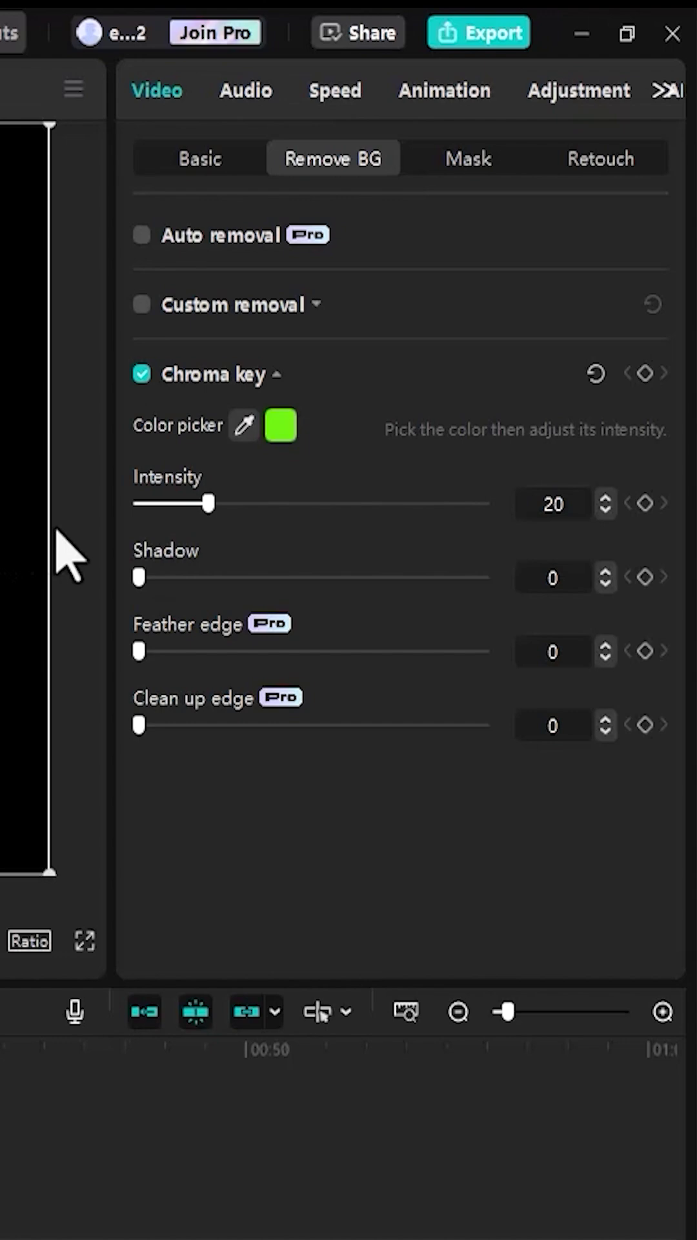
{"action": "left_click_drag", "start_coordinate": [211, 505], "coordinate": [286, 505]}
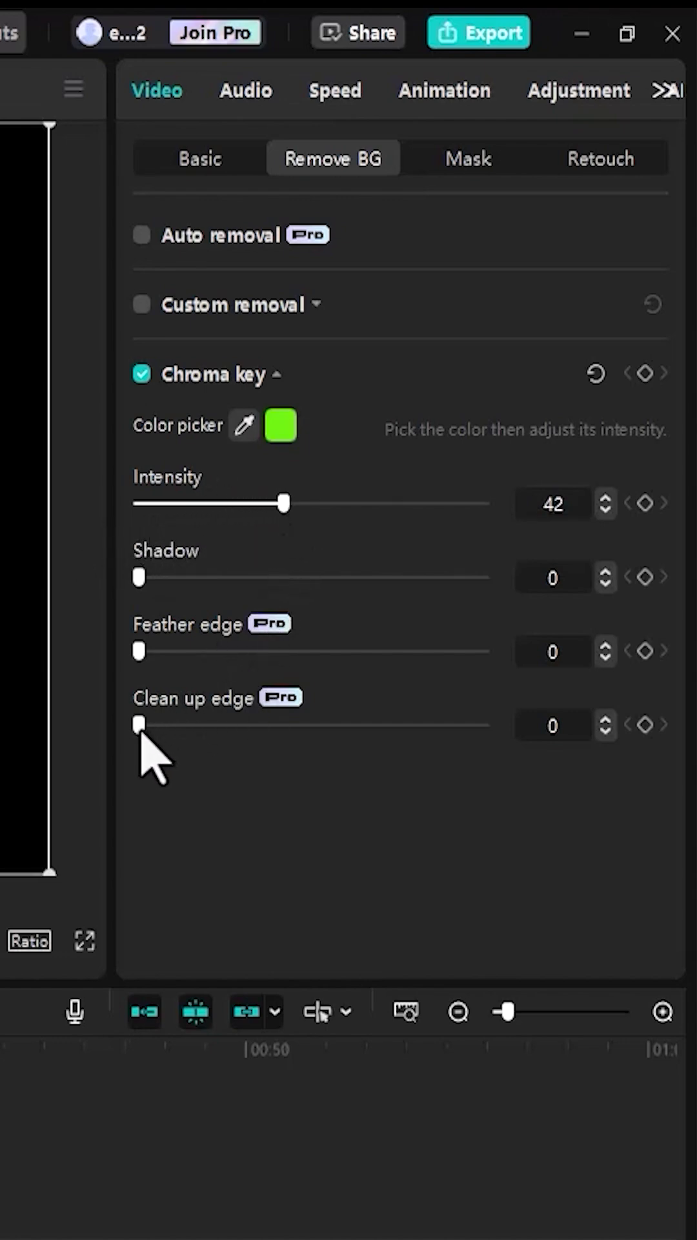
{"action": "mouse_move", "coordinate": [141, 726]}
{"action": "left_mouse_down"}
{"action": "mouse_move", "coordinate": [274, 743]}
{"action": "mouse_move", "coordinate": [342, 760]}
{"action": "left_mouse_up"}
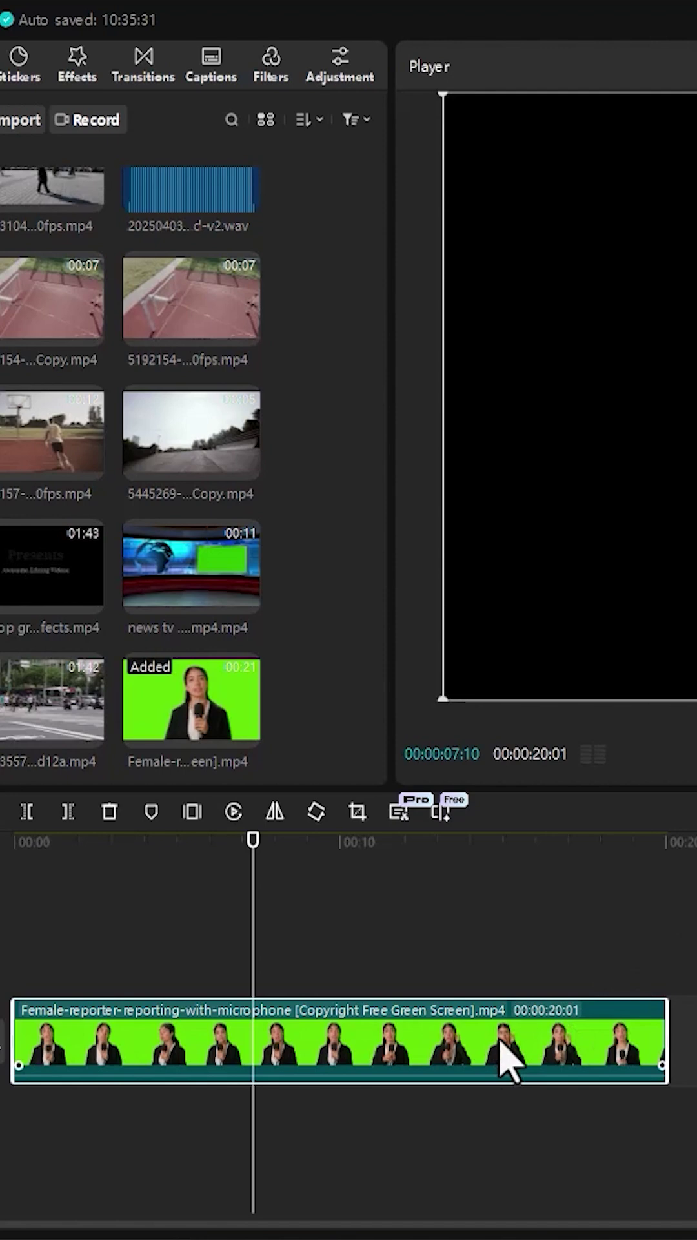
Lift the reporter onto an overlay track, add news tv beneath her, and trim her to about ten seconds
{"action": "left_click_drag", "start_coordinate": [475, 1034], "coordinate": [462, 985]}
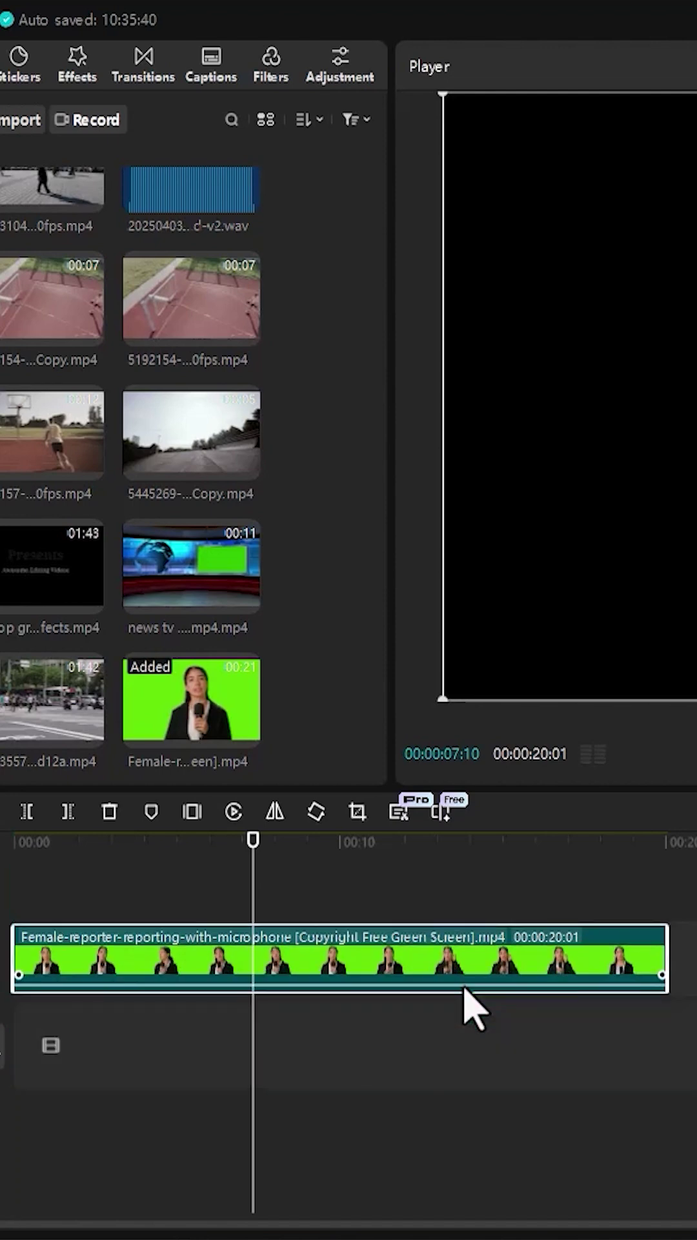
{"action": "left_click", "coordinate": [191, 576]}
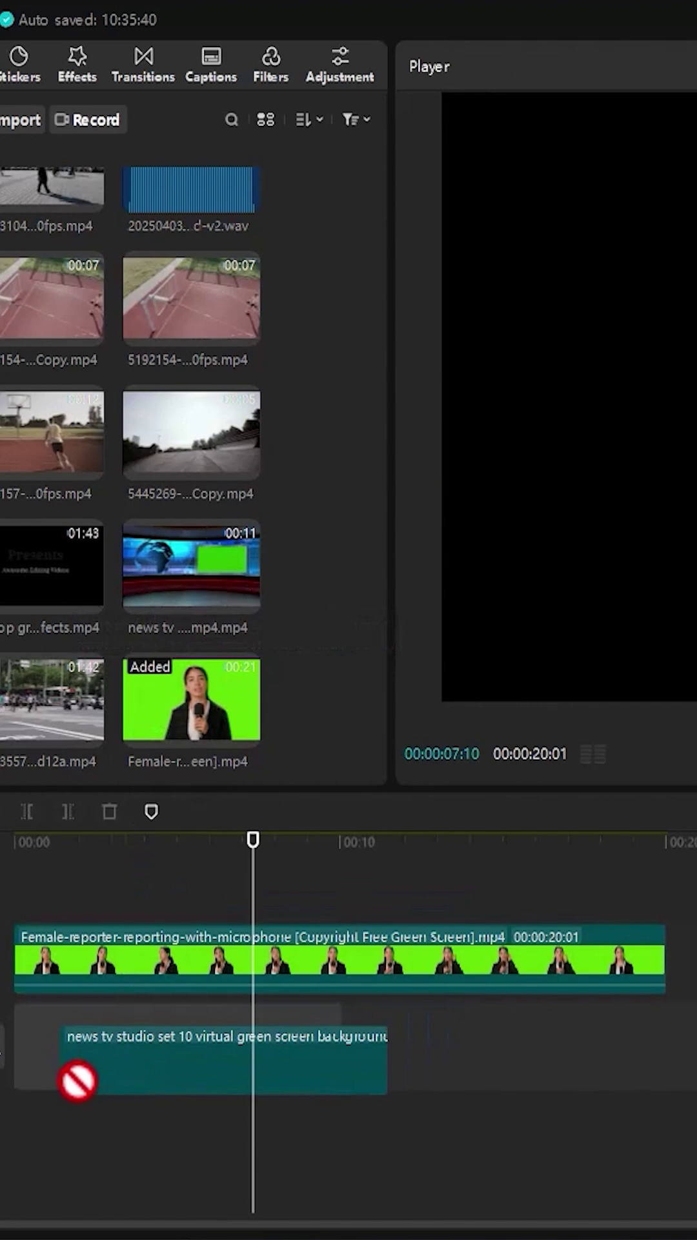
{"action": "left_click_drag", "start_coordinate": [191, 577], "coordinate": [76, 1080]}
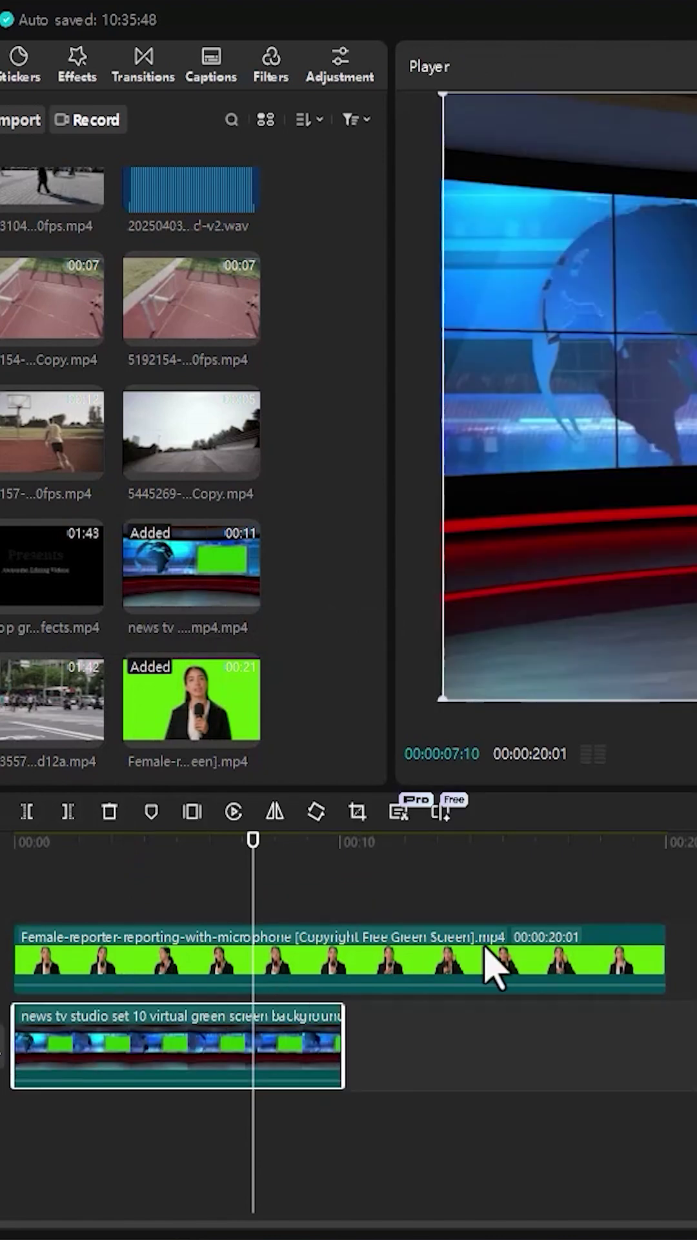
{"action": "left_click_drag", "start_coordinate": [660, 954], "coordinate": [339, 954]}
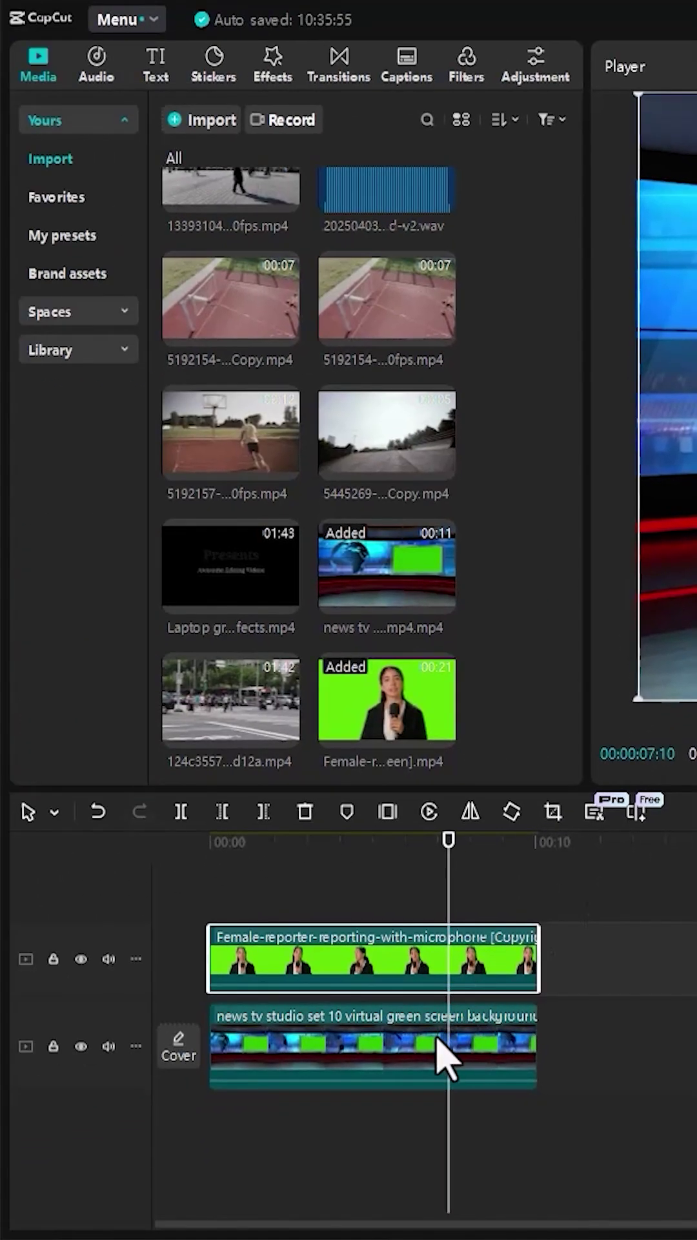
Chroma-key the news tv clip's green inset screen with Intensity 36 and Clean up edge 11
{"action": "left_click", "coordinate": [436, 1041]}
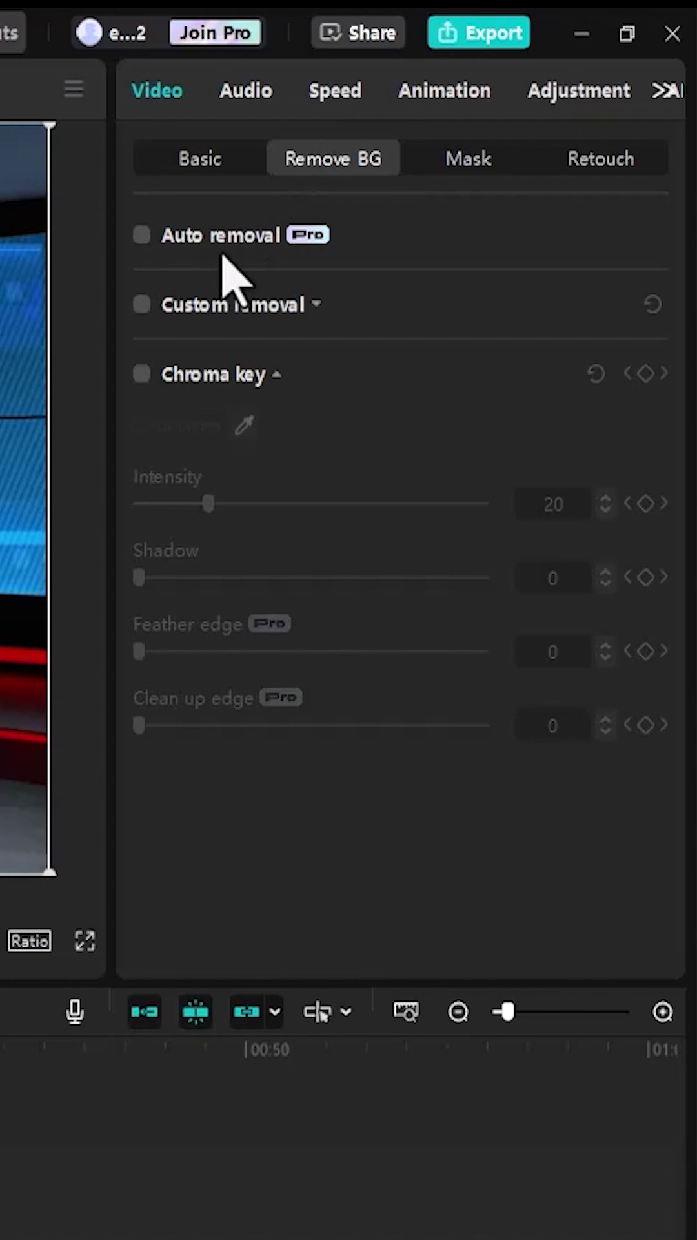
{"action": "left_click", "coordinate": [142, 374]}
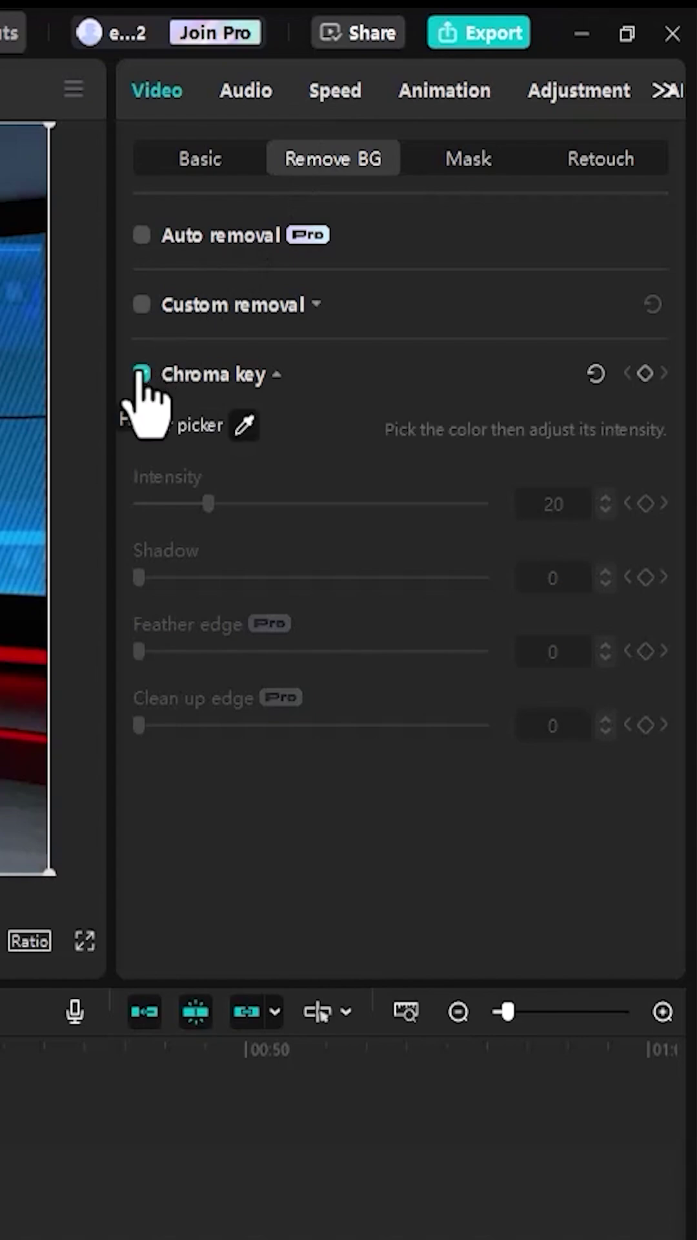
{"action": "left_click", "coordinate": [246, 426]}
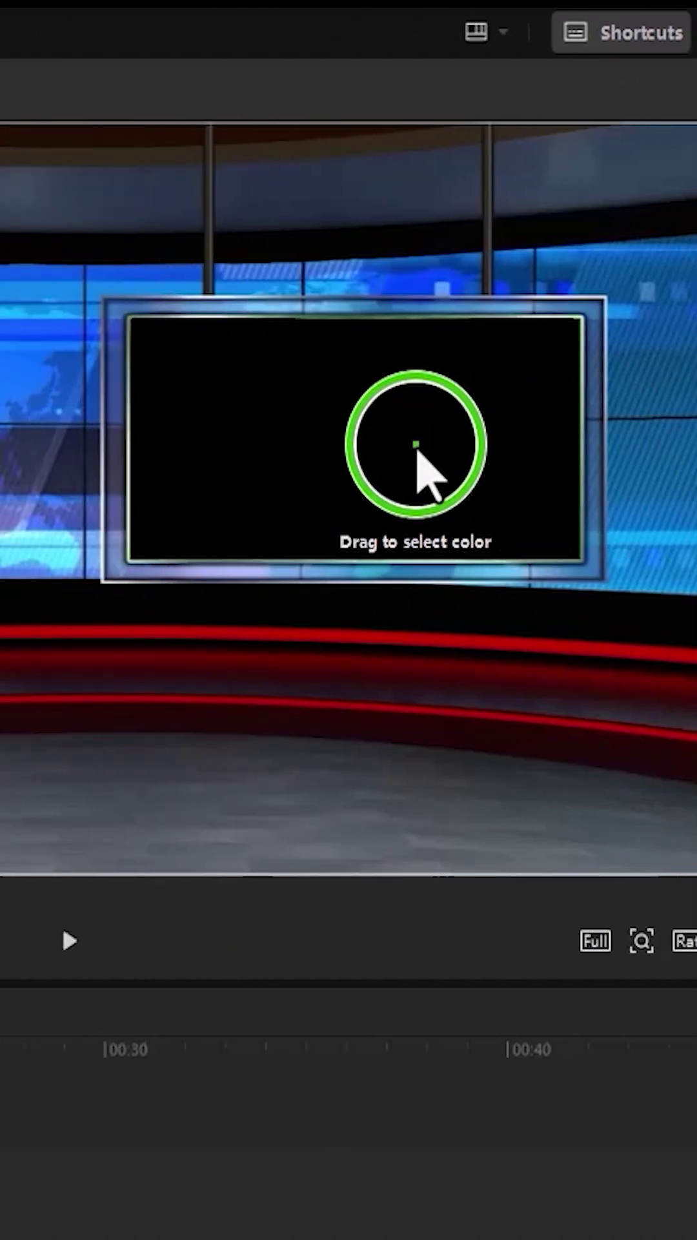
{"action": "left_click", "coordinate": [426, 474]}
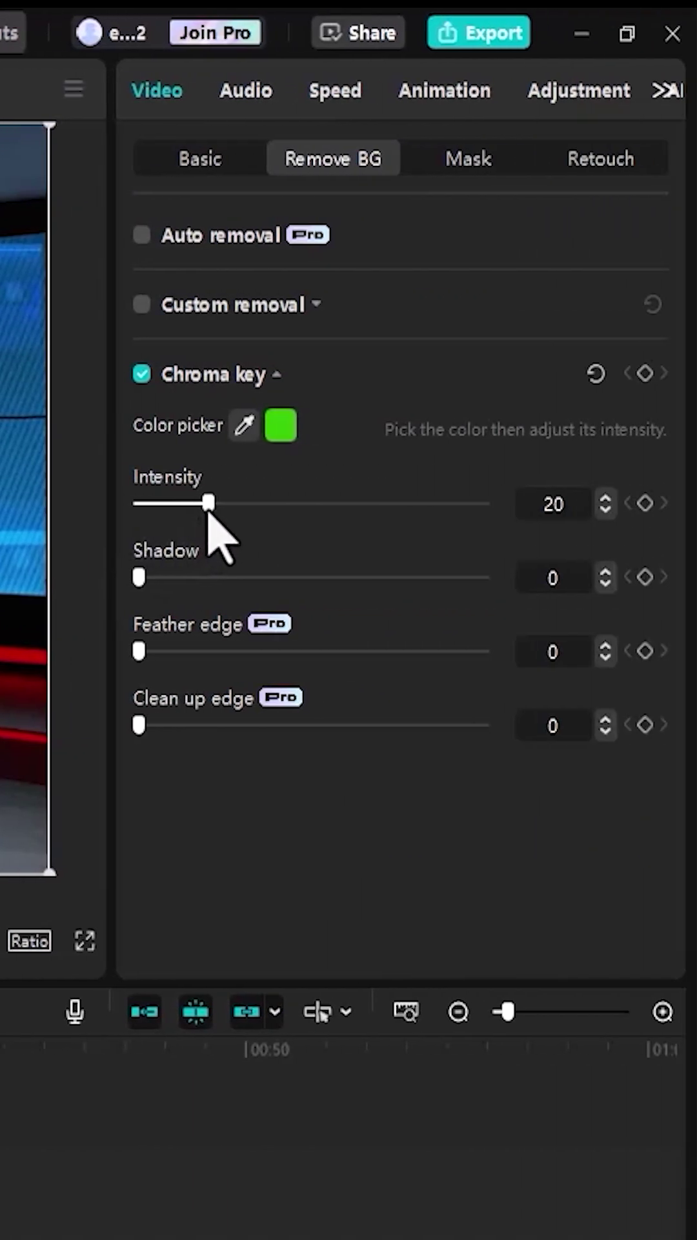
{"action": "left_click_drag", "start_coordinate": [208, 505], "coordinate": [263, 505]}
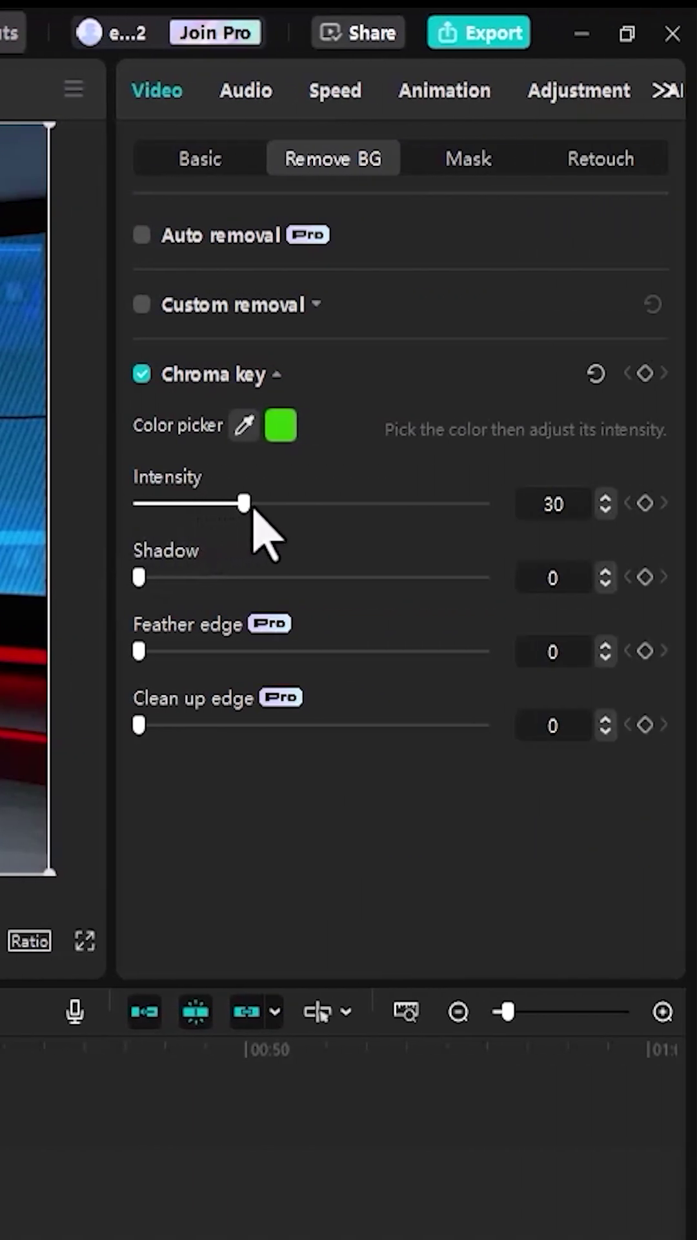
{"action": "left_click_drag", "start_coordinate": [138, 724], "coordinate": [229, 724]}
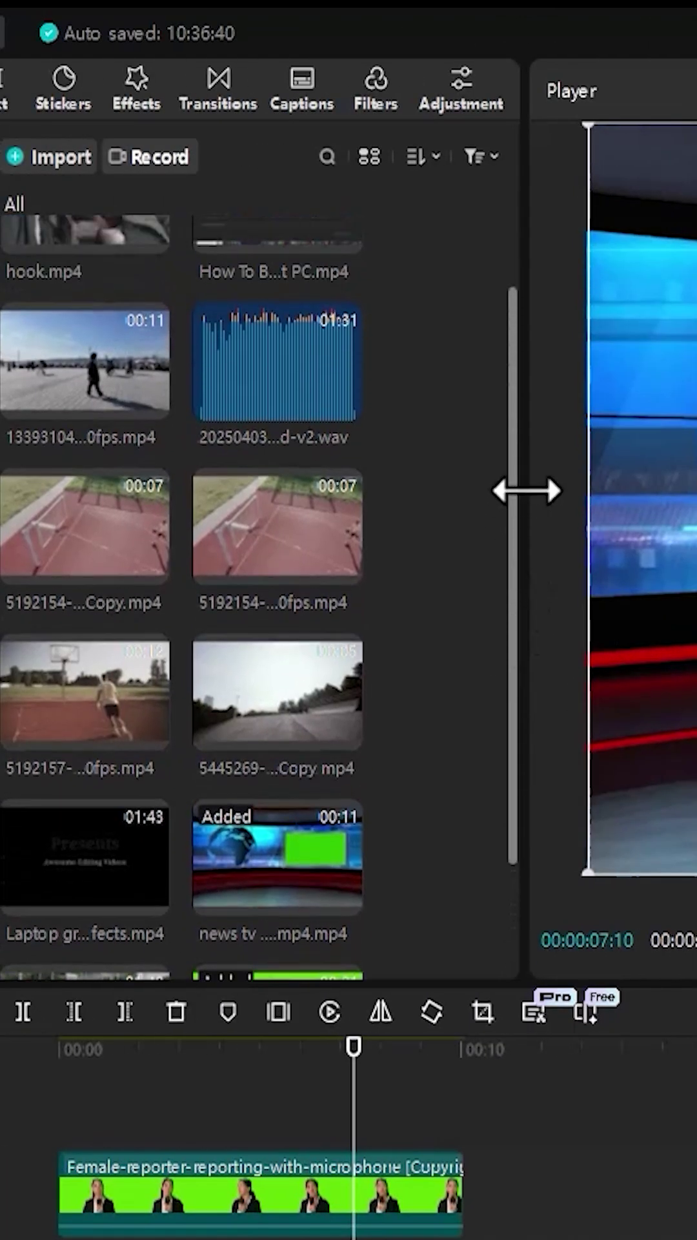
{"action": "scroll", "coordinate": [525, 491], "scroll_direction": "up", "scroll_amount": 2}
{"action": "scroll", "coordinate": [545, 504], "scroll_direction": "down", "scroll_amount": 2}
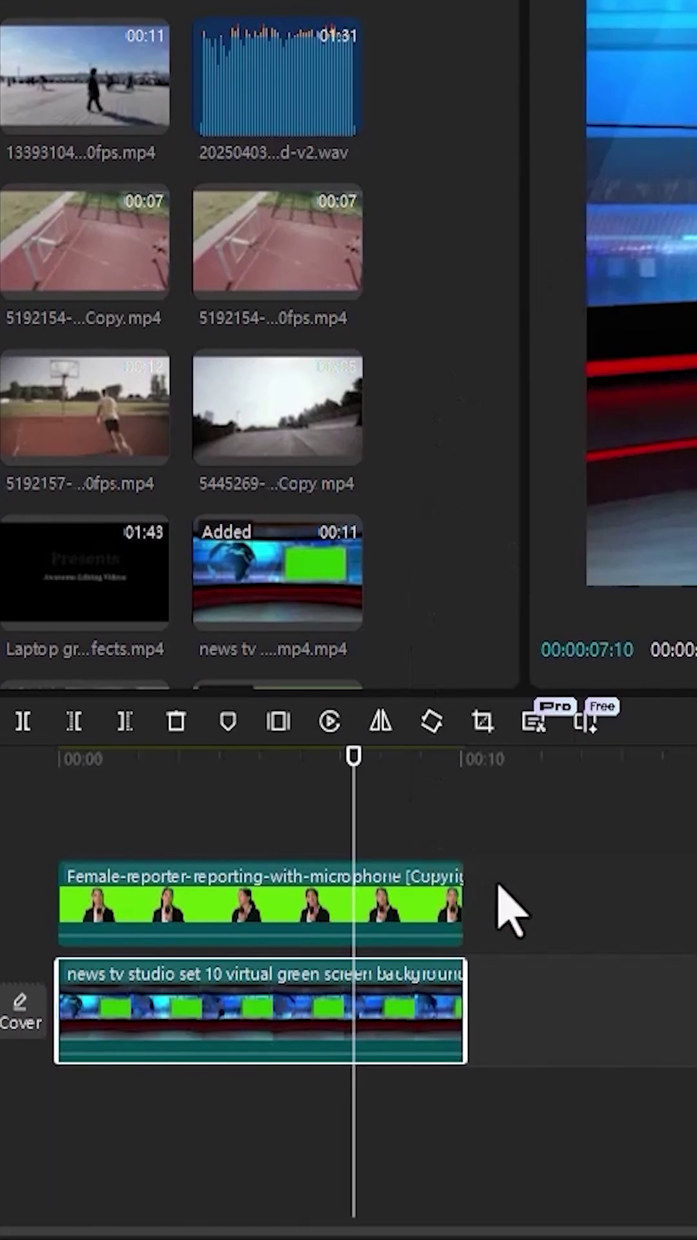
Select the reporter, fit the timeline view, and drop clip 13393104 onto a third track
{"action": "left_click", "coordinate": [302, 906]}
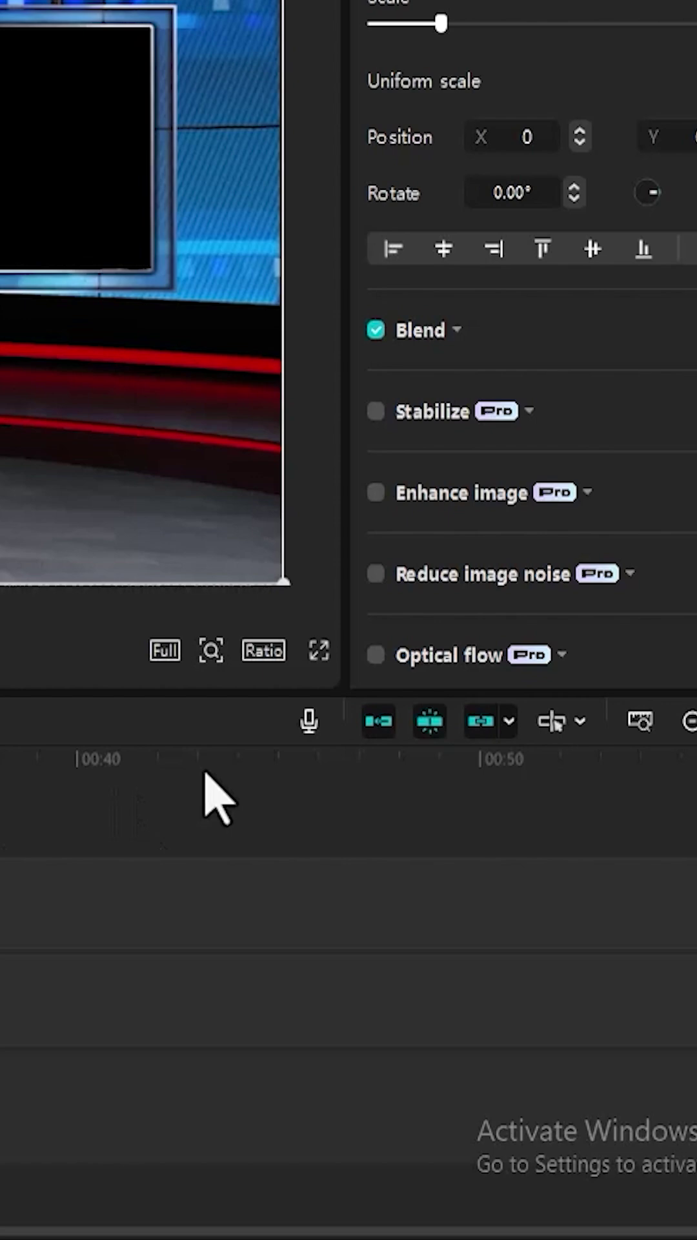
{"action": "left_click", "coordinate": [641, 721]}
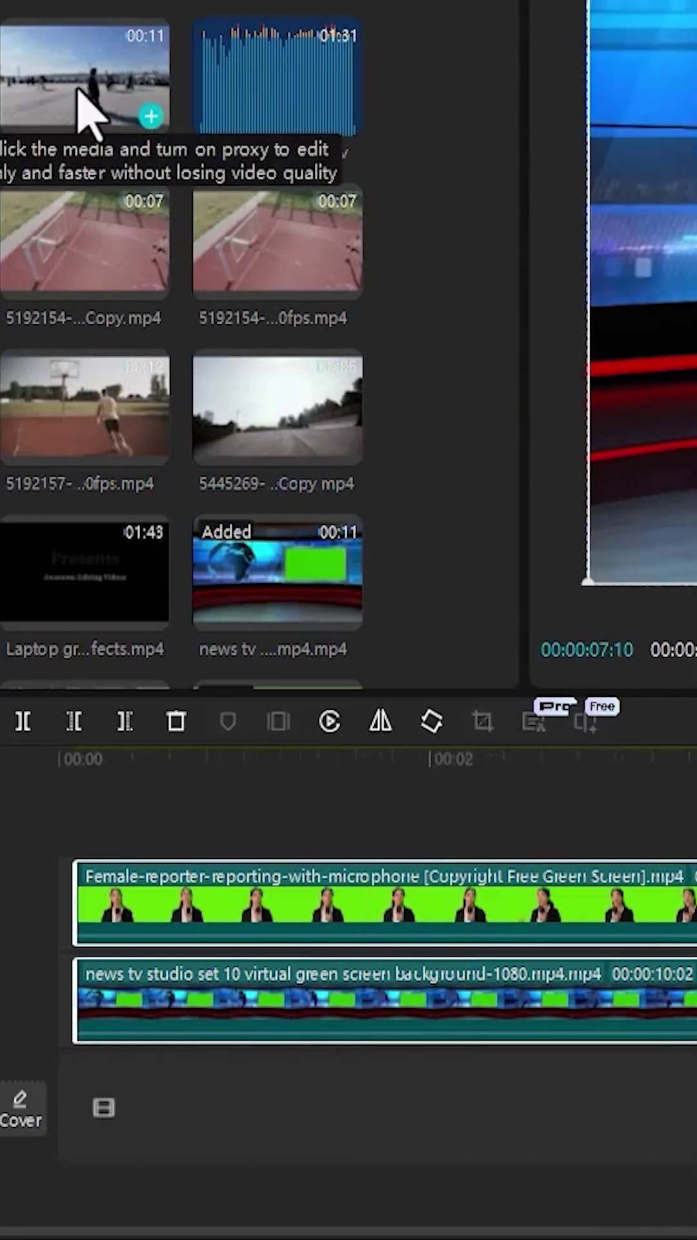
{"action": "left_click_drag", "start_coordinate": [88, 111], "coordinate": [106, 1141]}
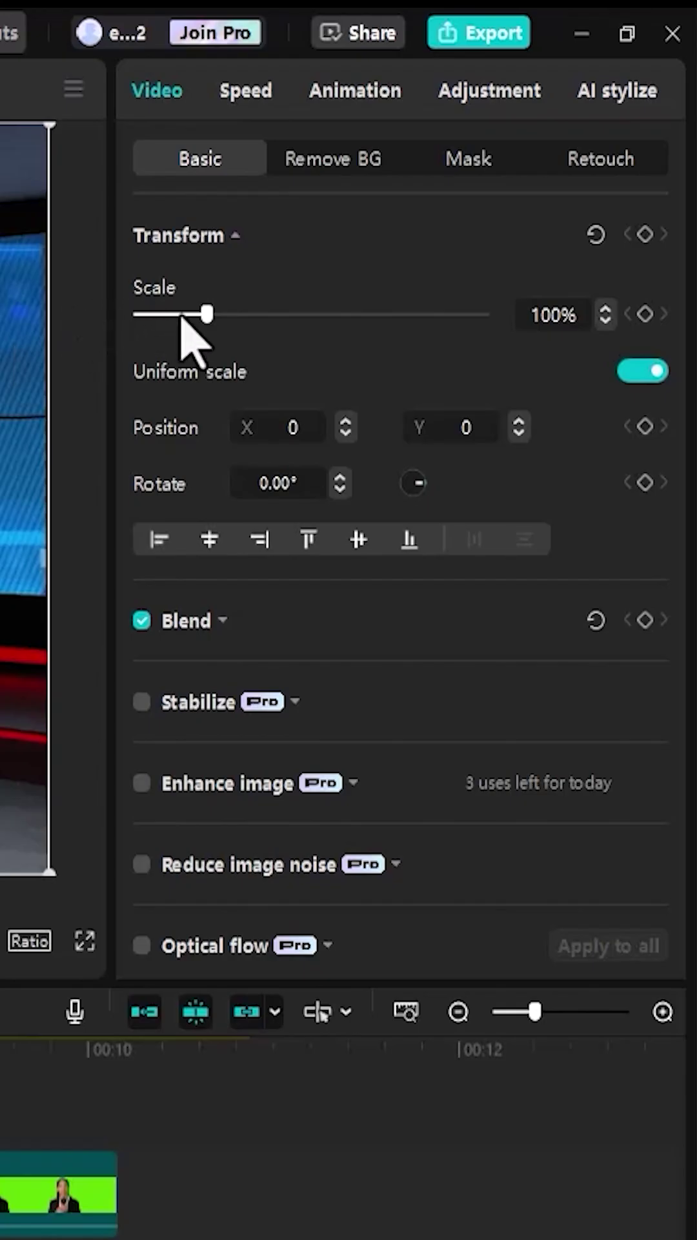
Scale the 13393104 crowd clip to 75%, then resize and position it over the studio monitor
{"action": "left_click_drag", "start_coordinate": [204, 314], "coordinate": [188, 313]}
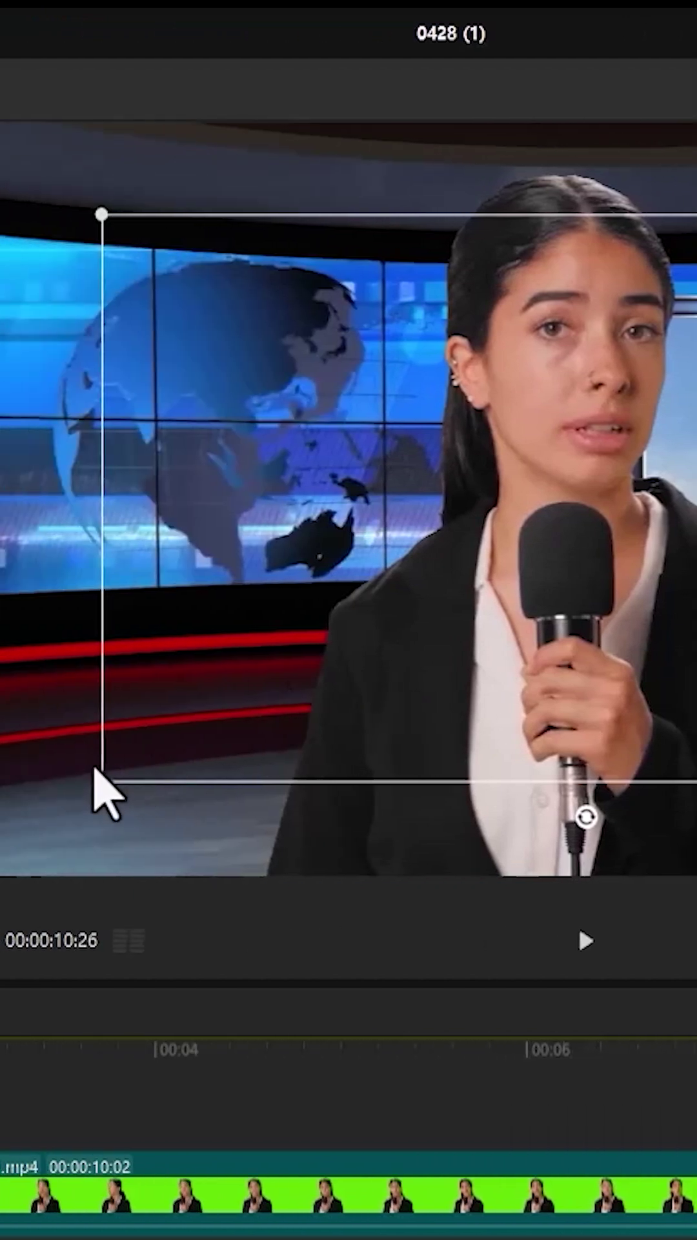
{"action": "left_click_drag", "start_coordinate": [103, 781], "coordinate": [222, 725]}
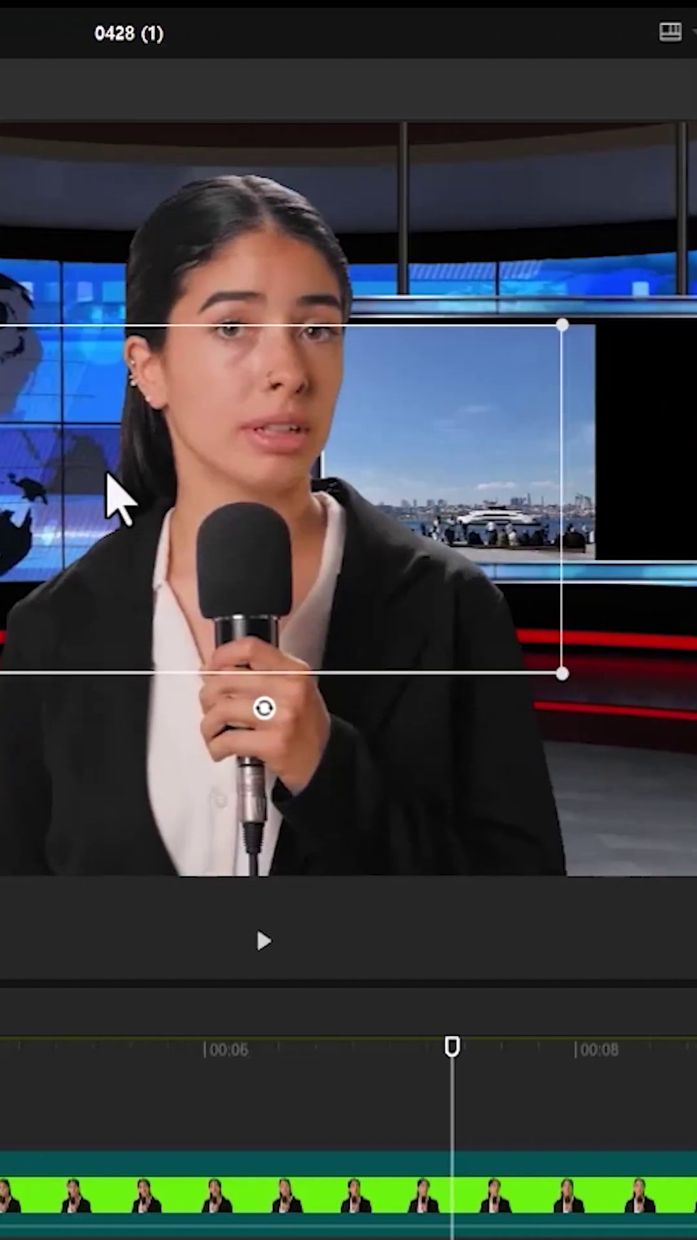
{"action": "left_click_drag", "start_coordinate": [116, 498], "coordinate": [133, 475]}
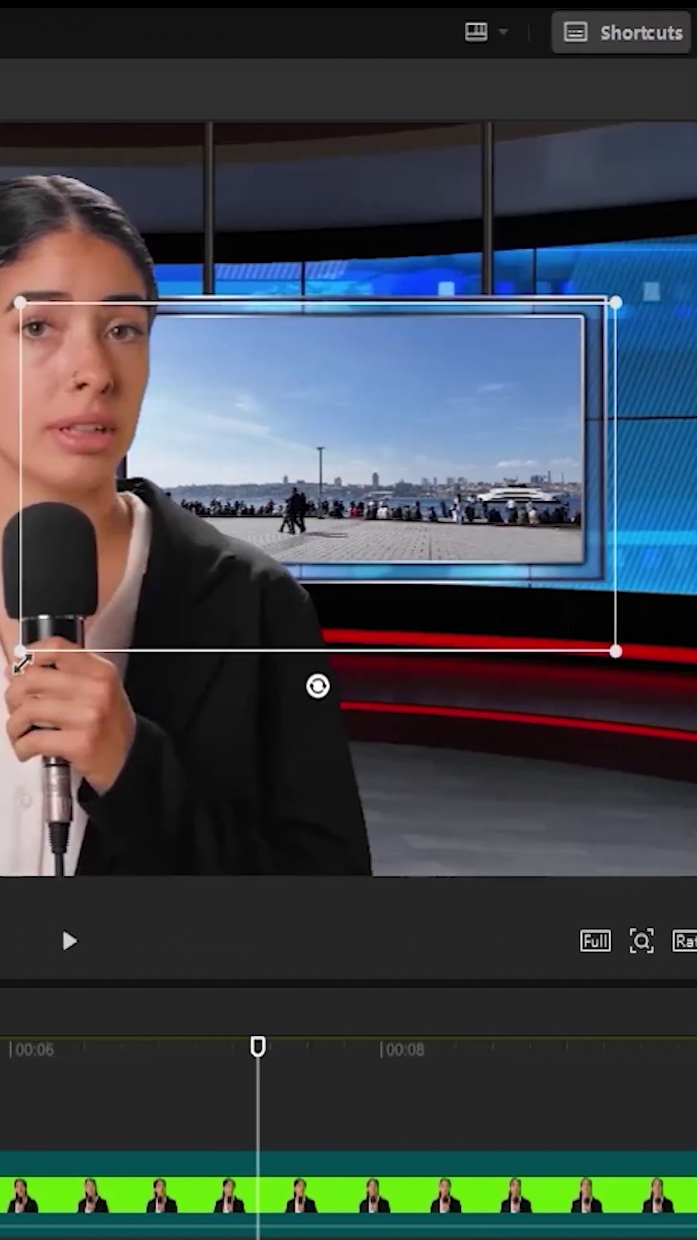
{"action": "mouse_move", "coordinate": [22, 651]}
{"action": "left_mouse_down"}
{"action": "mouse_move", "coordinate": [75, 600]}
{"action": "mouse_move", "coordinate": [105, 598]}
{"action": "left_mouse_up"}
{"action": "mouse_move", "coordinate": [307, 501]}
{"action": "left_mouse_down"}
{"action": "mouse_move", "coordinate": [348, 439]}
{"action": "mouse_move", "coordinate": [361, 449]}
{"action": "mouse_move", "coordinate": [319, 513]}
{"action": "left_mouse_up"}
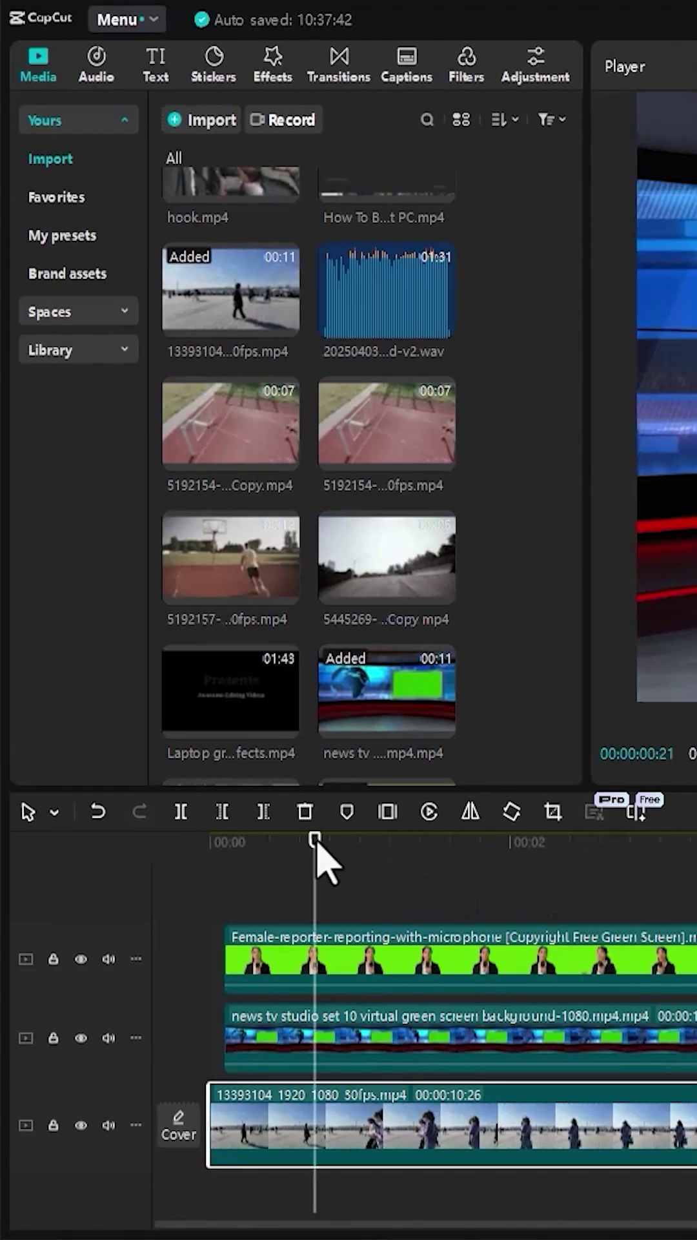
Play back the composite, shift the reporter left in the Player, and scrub ahead to check
{"action": "left_click", "coordinate": [369, 908]}
{"action": "key", "text": "space"}
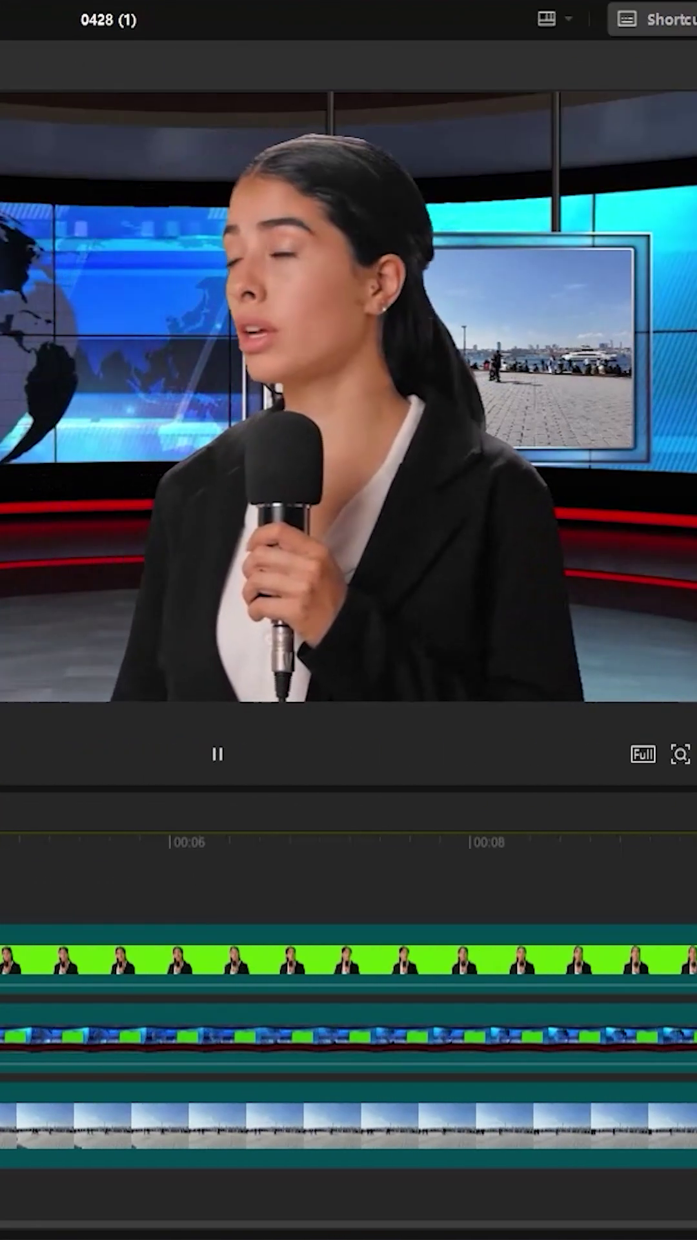
{"action": "key", "text": "space"}
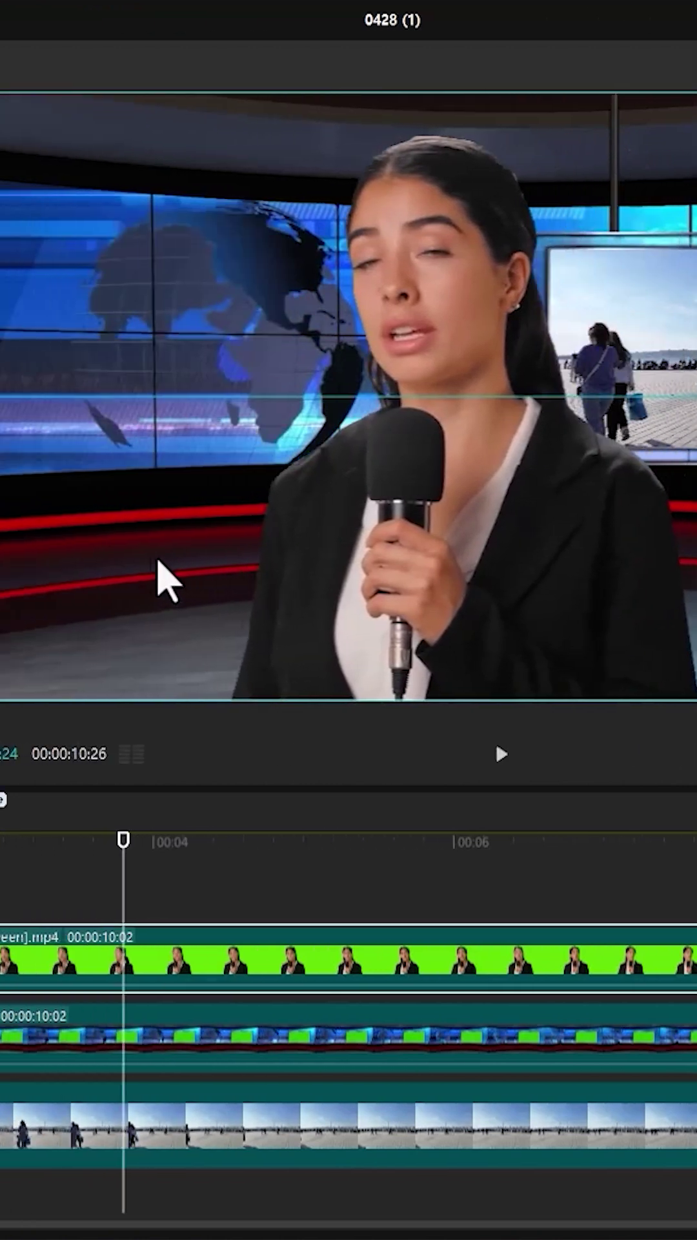
{"action": "left_click_drag", "start_coordinate": [78, 581], "coordinate": [70, 582]}
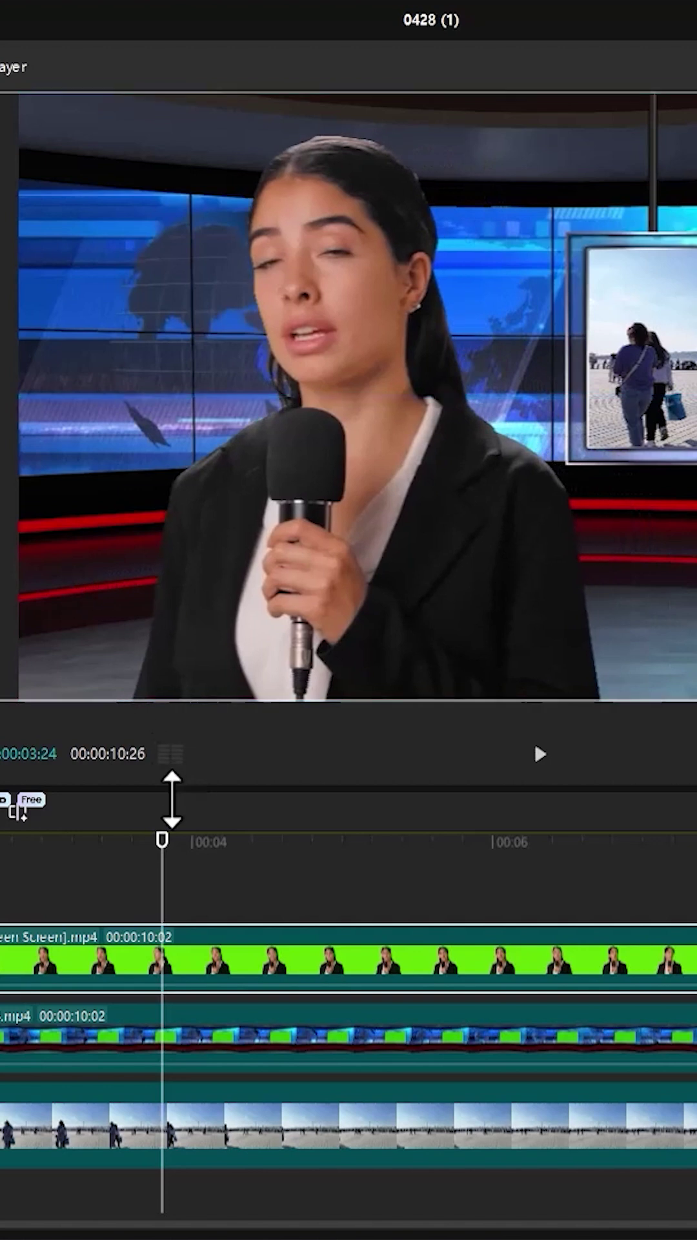
{"action": "left_click_drag", "start_coordinate": [162, 850], "coordinate": [521, 865]}
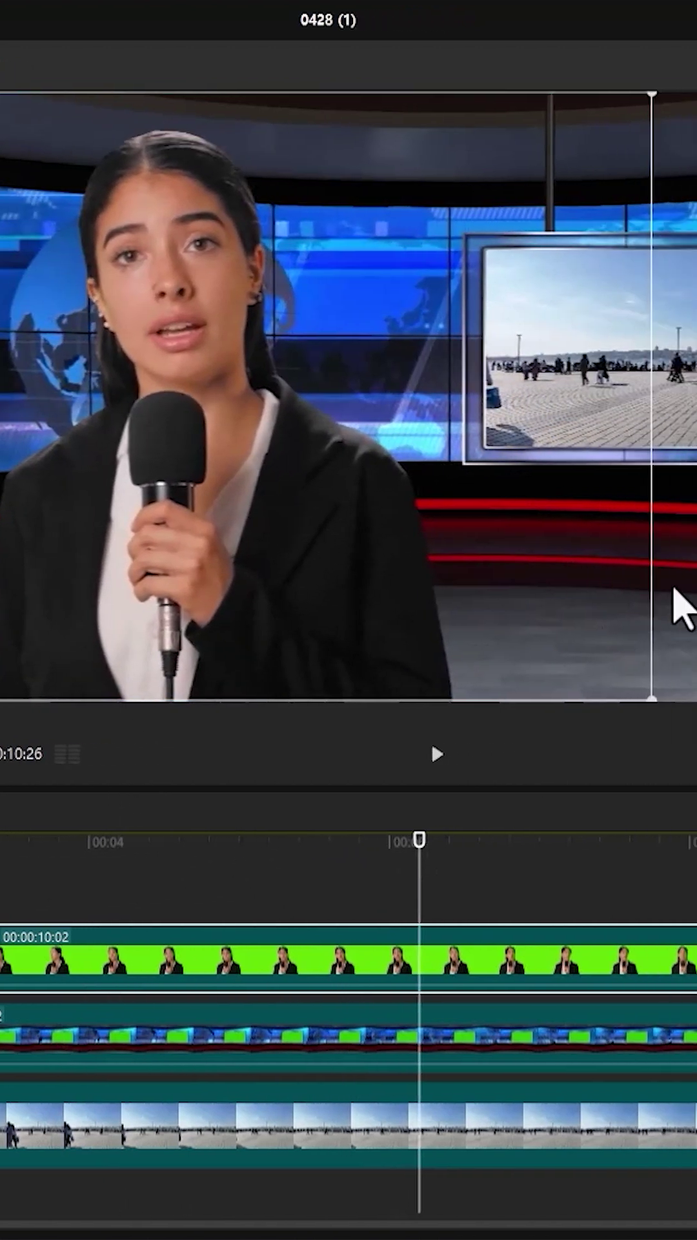
{"action": "scroll", "coordinate": [385, 969], "scroll_direction": "down", "scroll_amount": 1}
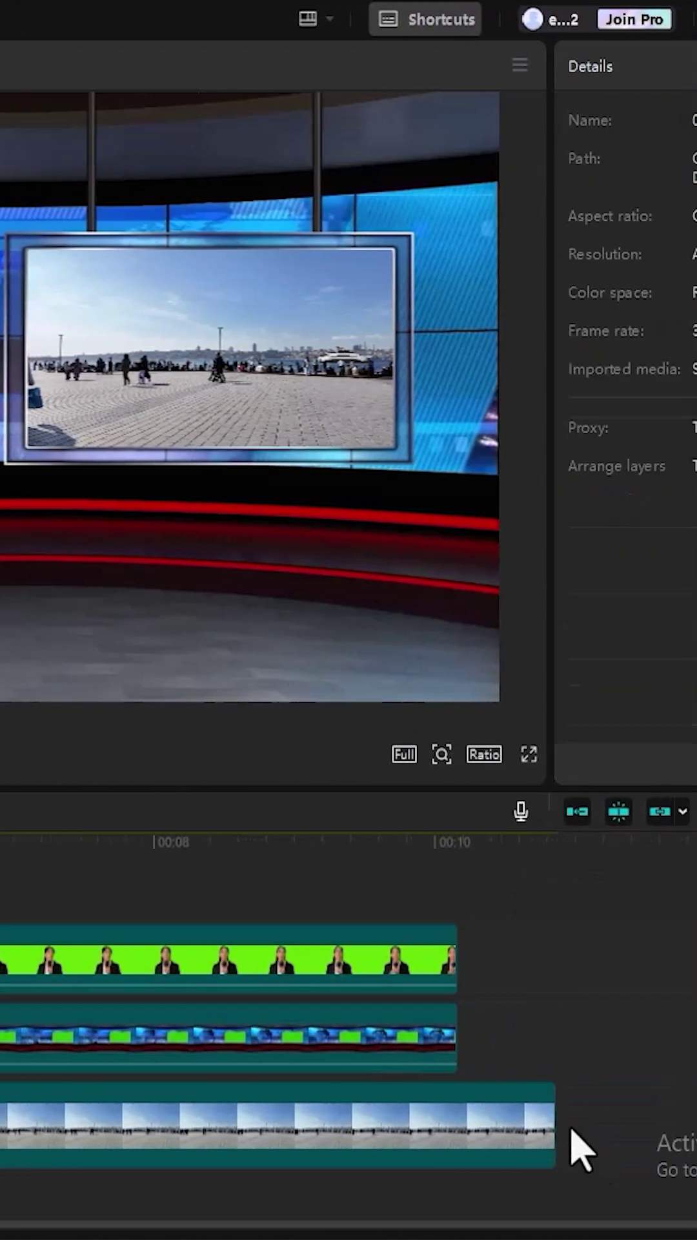
Replace the studio and crowd clips with the muted 124c3557 street clip and play it back
{"action": "left_click", "coordinate": [319, 1064]}
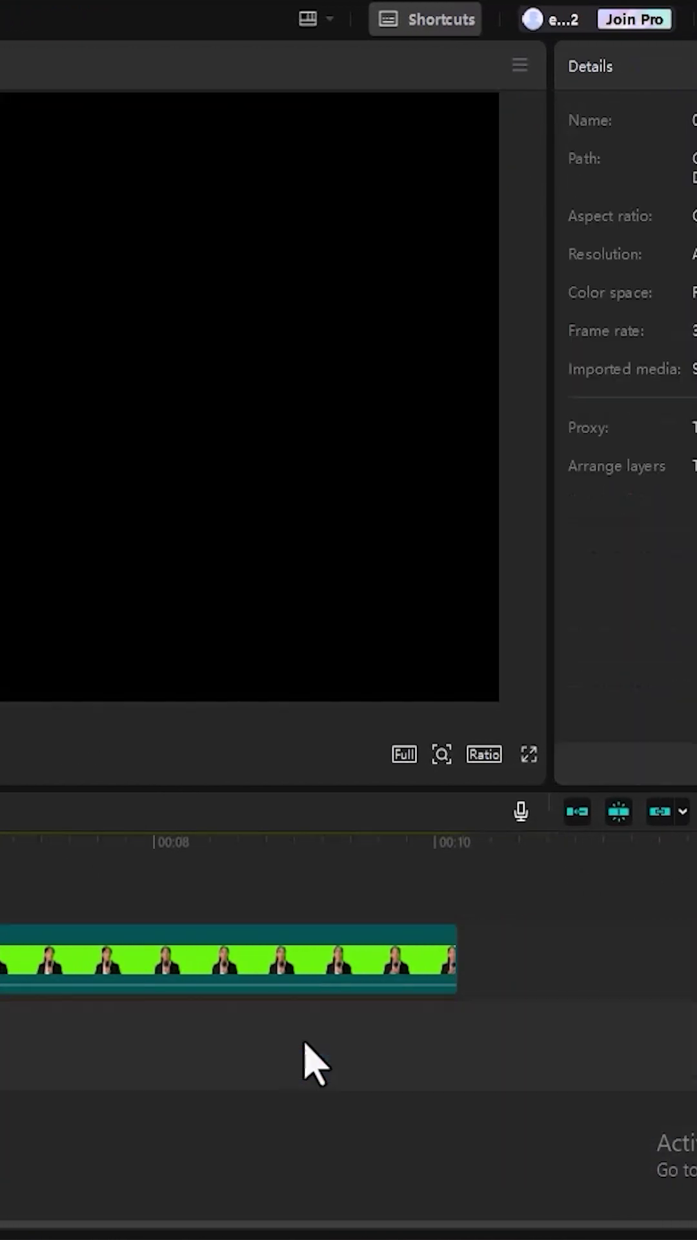
{"action": "left_click", "coordinate": [62, 969]}
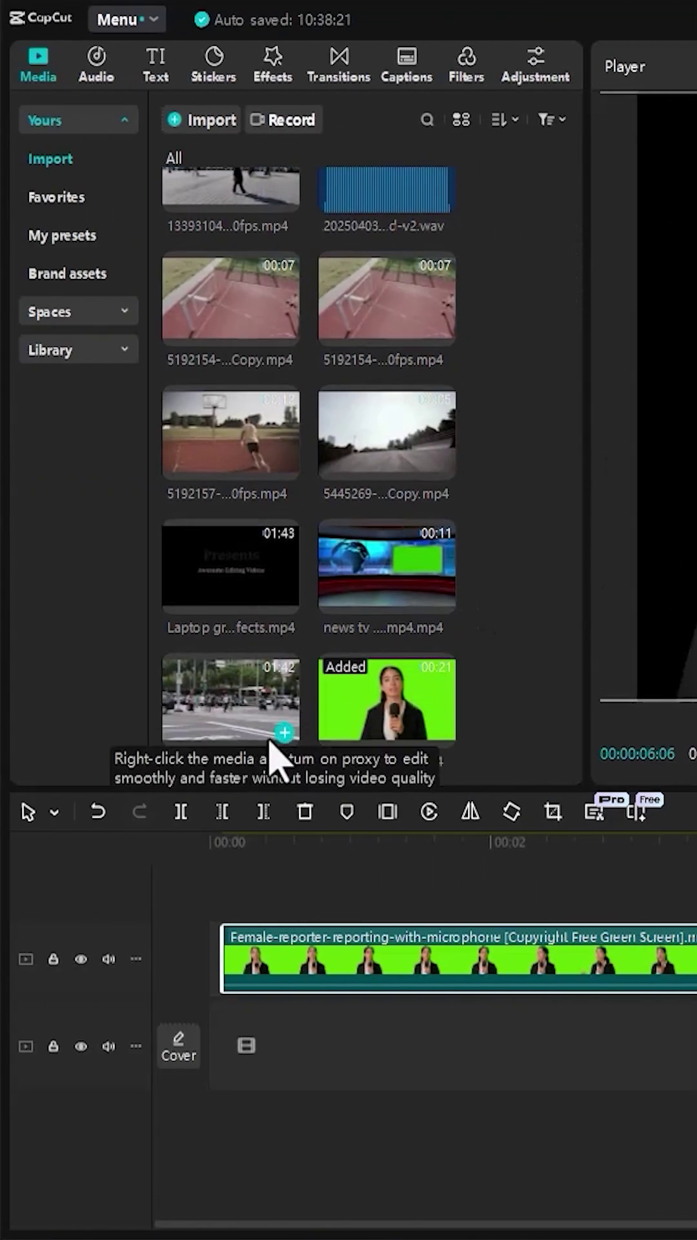
{"action": "mouse_move", "coordinate": [277, 722]}
{"action": "left_mouse_down"}
{"action": "mouse_move", "coordinate": [461, 995]}
{"action": "mouse_move", "coordinate": [237, 1075]}
{"action": "left_mouse_up"}
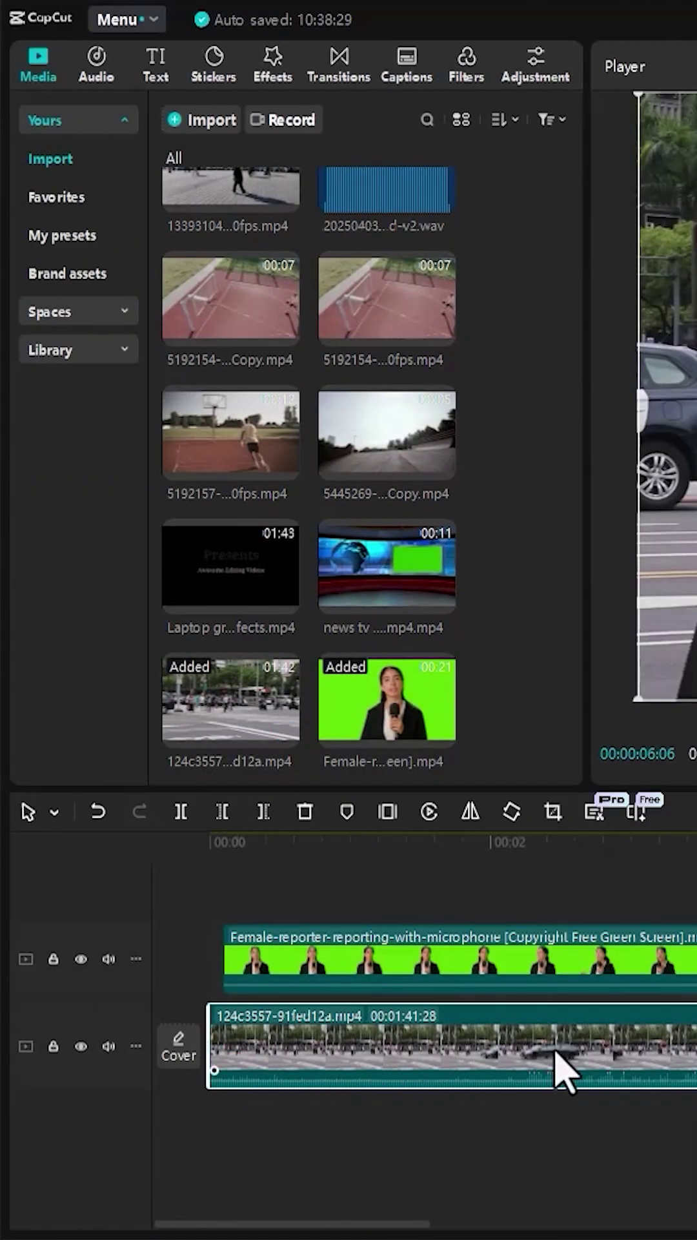
{"action": "left_click", "coordinate": [421, 901]}
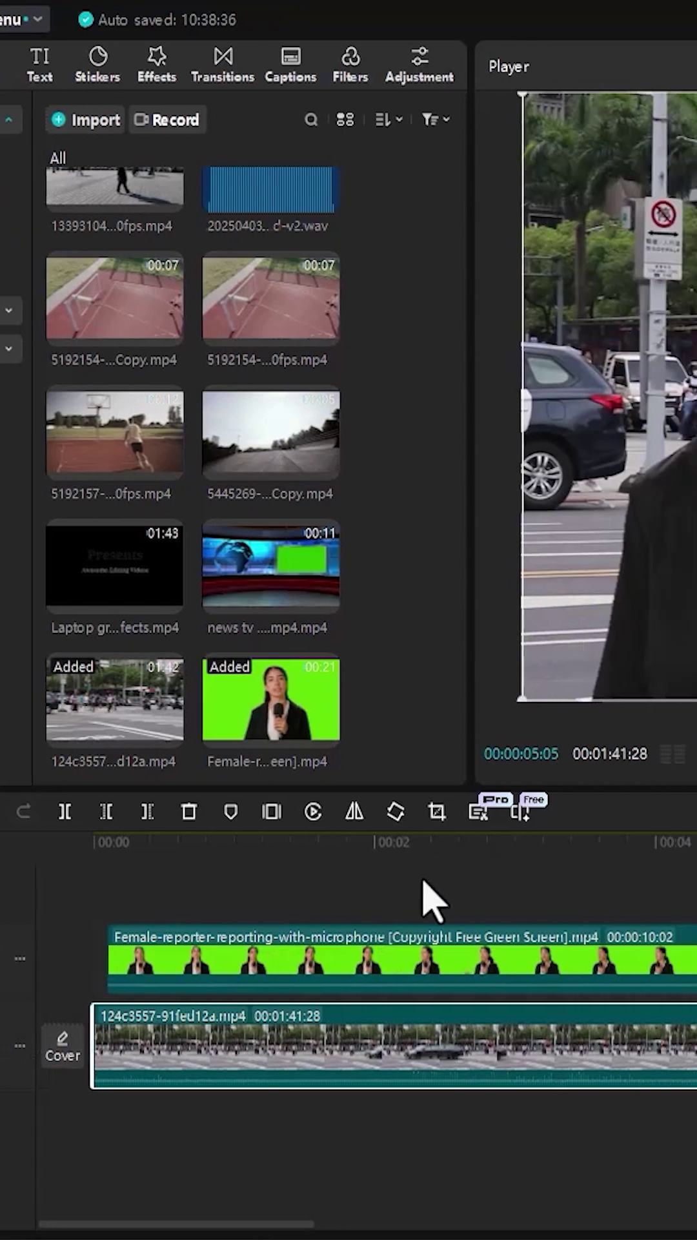
{"action": "key", "text": "space"}
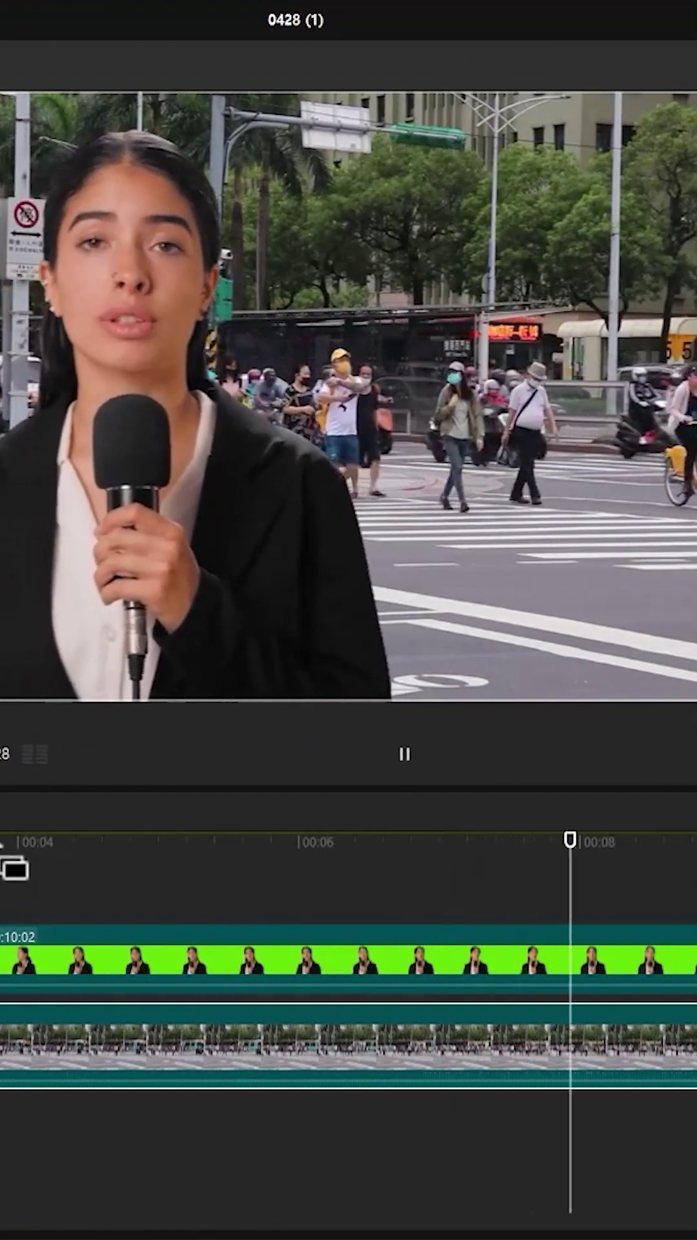